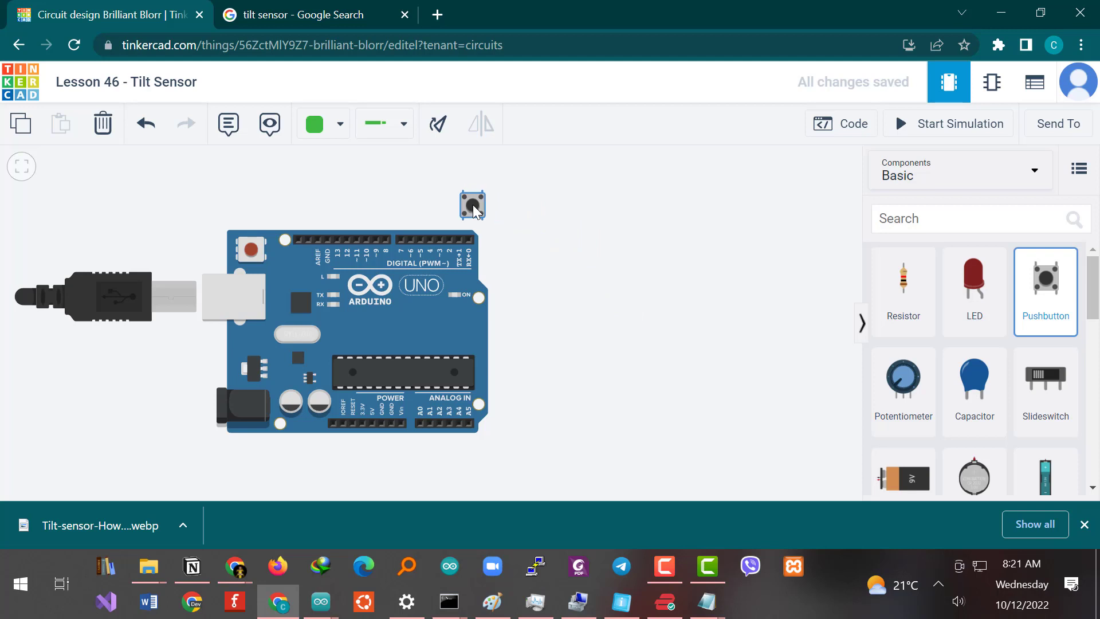
# Step: Place a pushbutton above the Arduino's digital pins and wire its lower terminals to the 5V pin and digital pin 2
pyautogui.moveTo(473, 205); pyautogui.dragTo(473, 205)
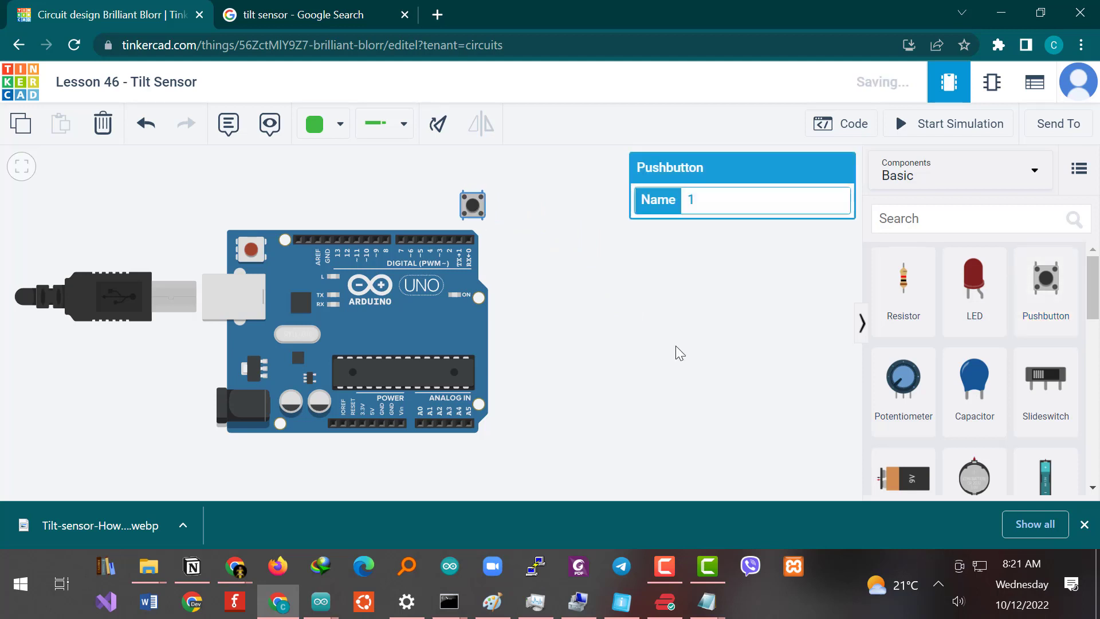
pyautogui.click(372, 424)
pyautogui.click(370, 451)
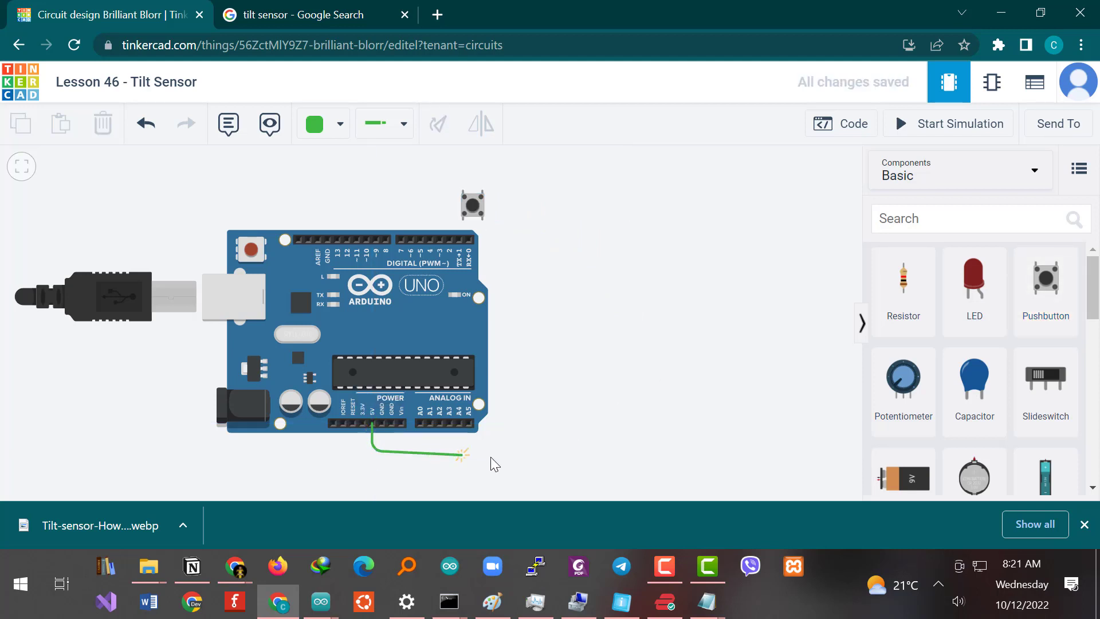
pyautogui.click(540, 450)
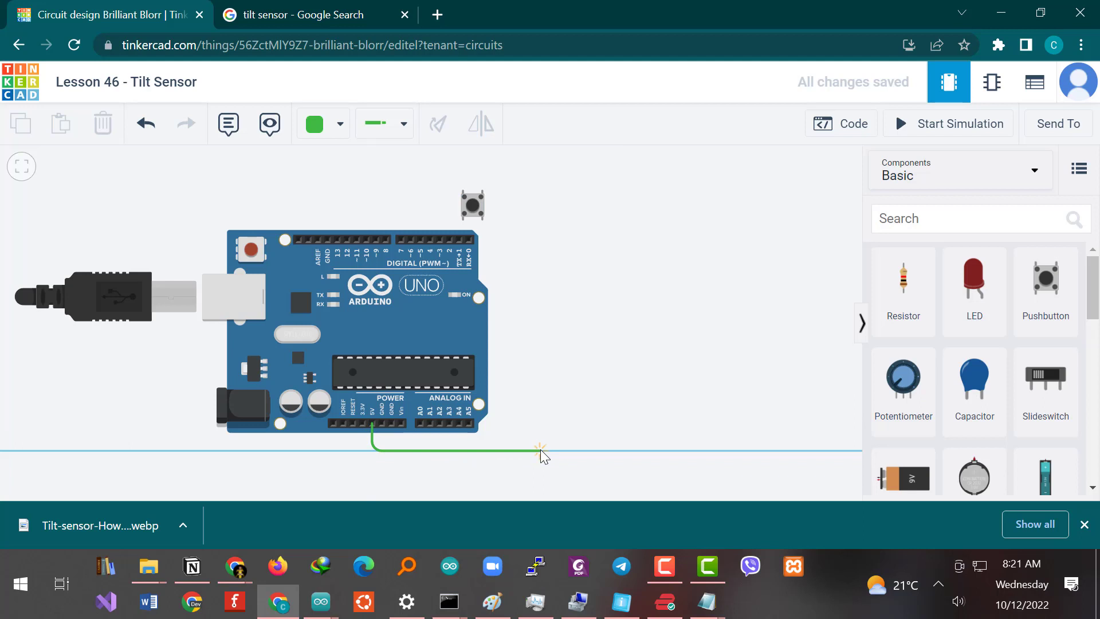
pyautogui.click(540, 221)
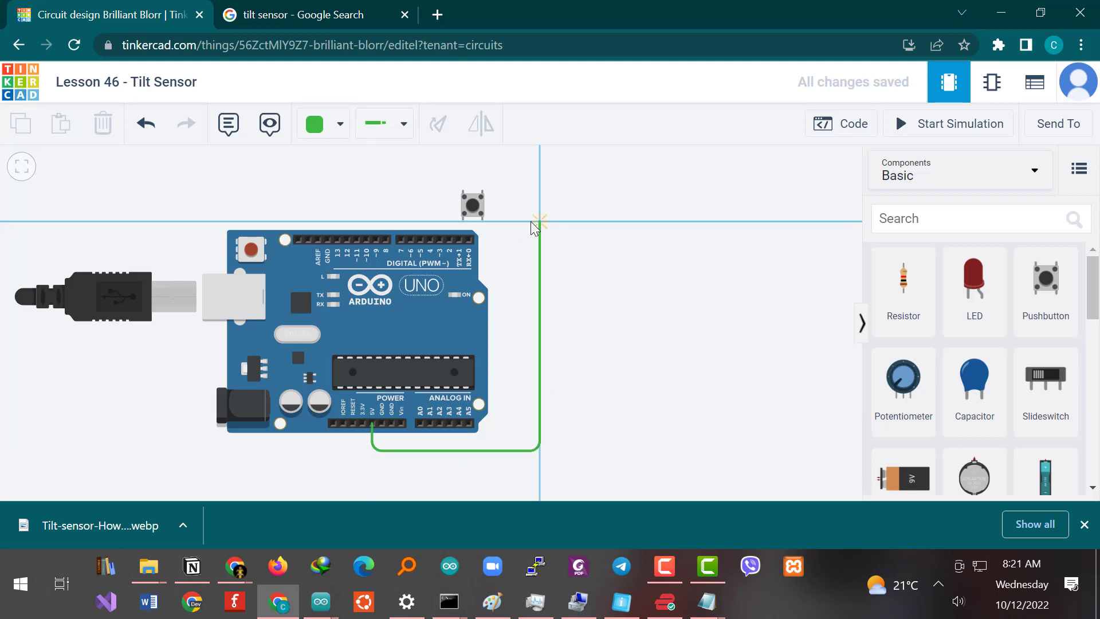
pyautogui.click(484, 223)
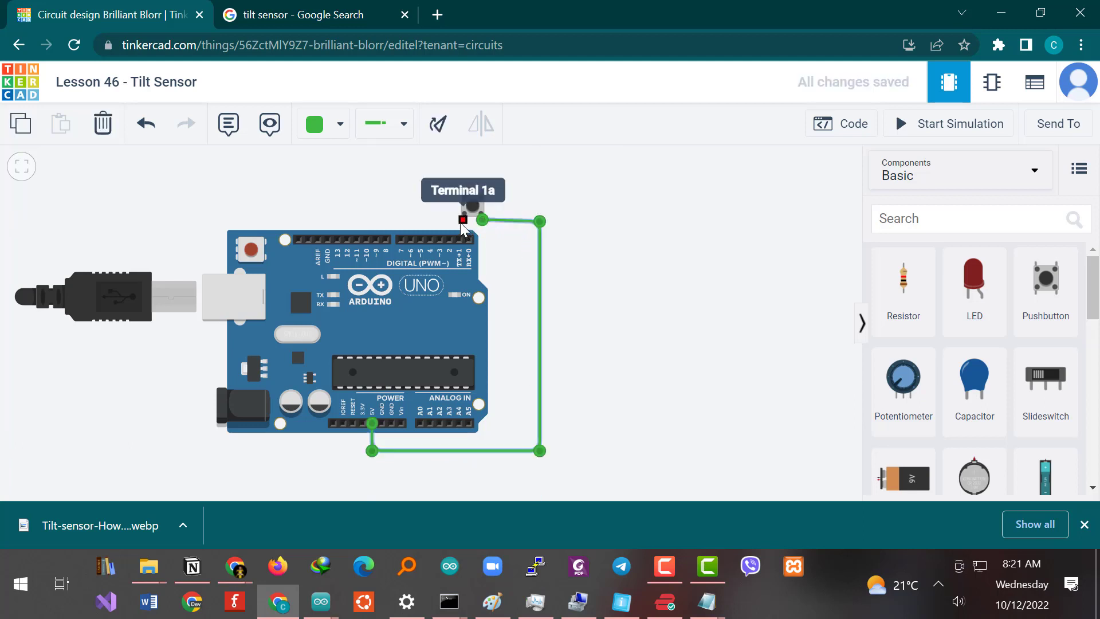
pyautogui.click(462, 220)
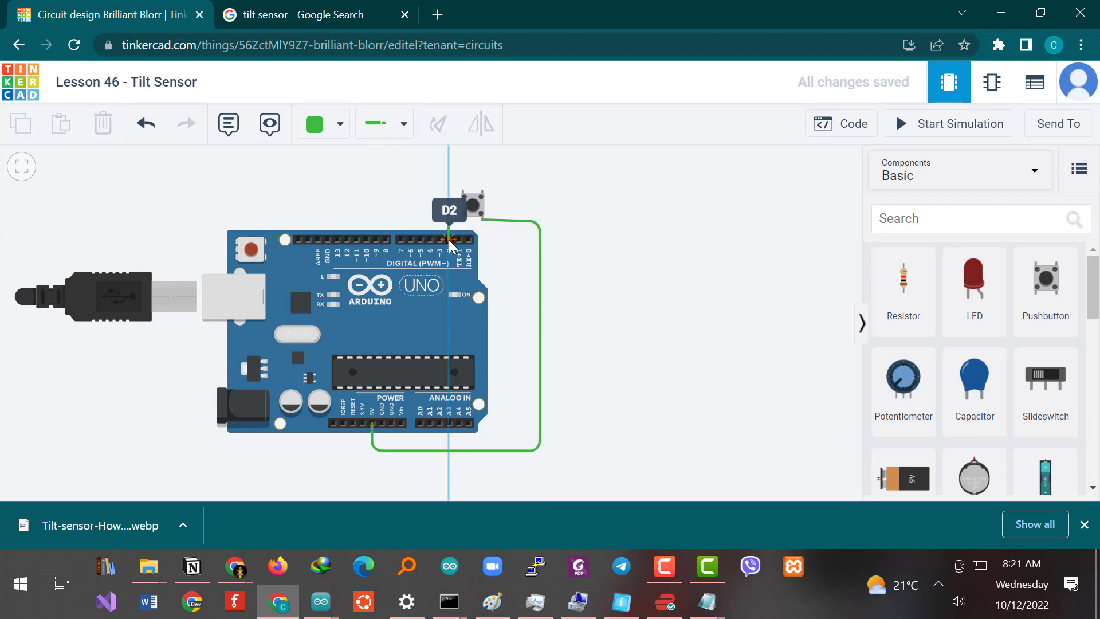
pyautogui.click(448, 240)
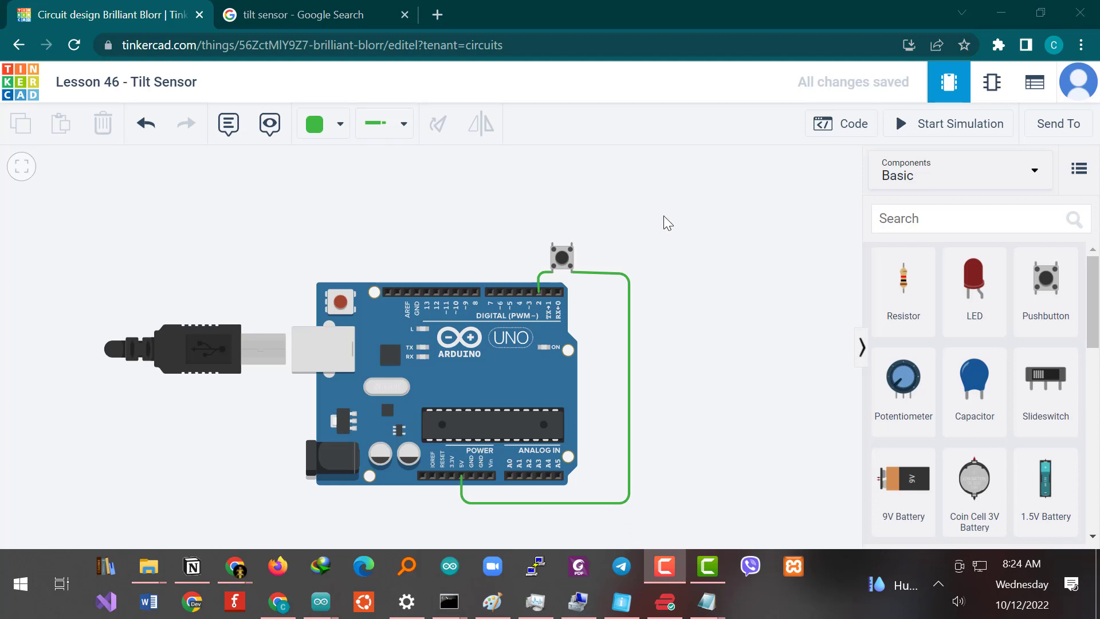
# Step: Place a resistor on the GND pin beside pin 13 and wire its free end to the pushbutton's upper-left terminal
pyautogui.moveTo(897, 285); pyautogui.dragTo(418, 274)
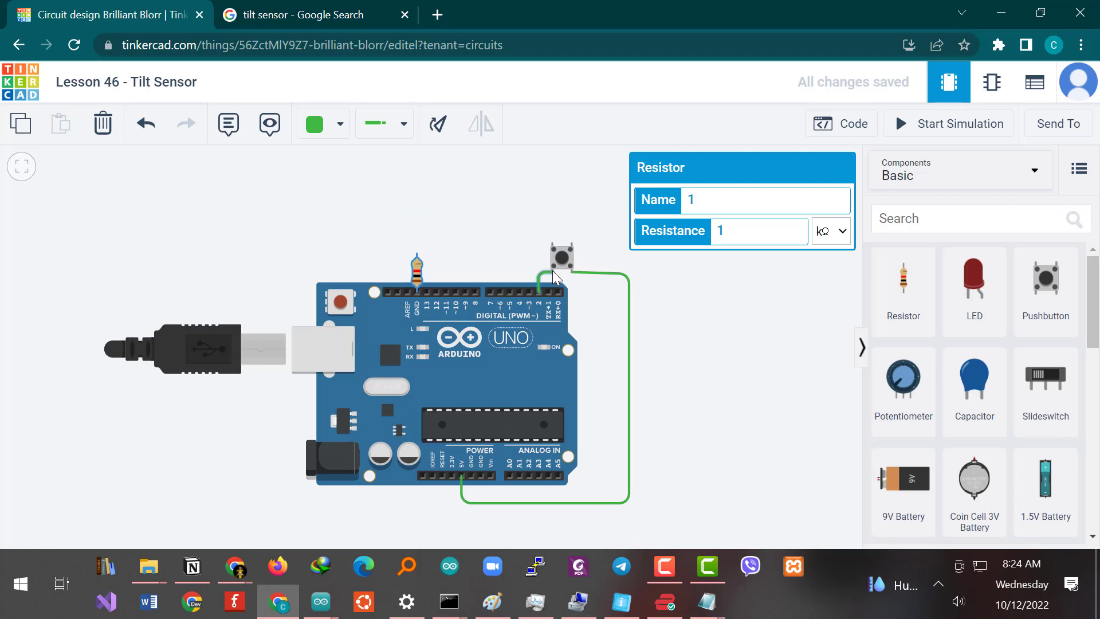
pyautogui.click(416, 259)
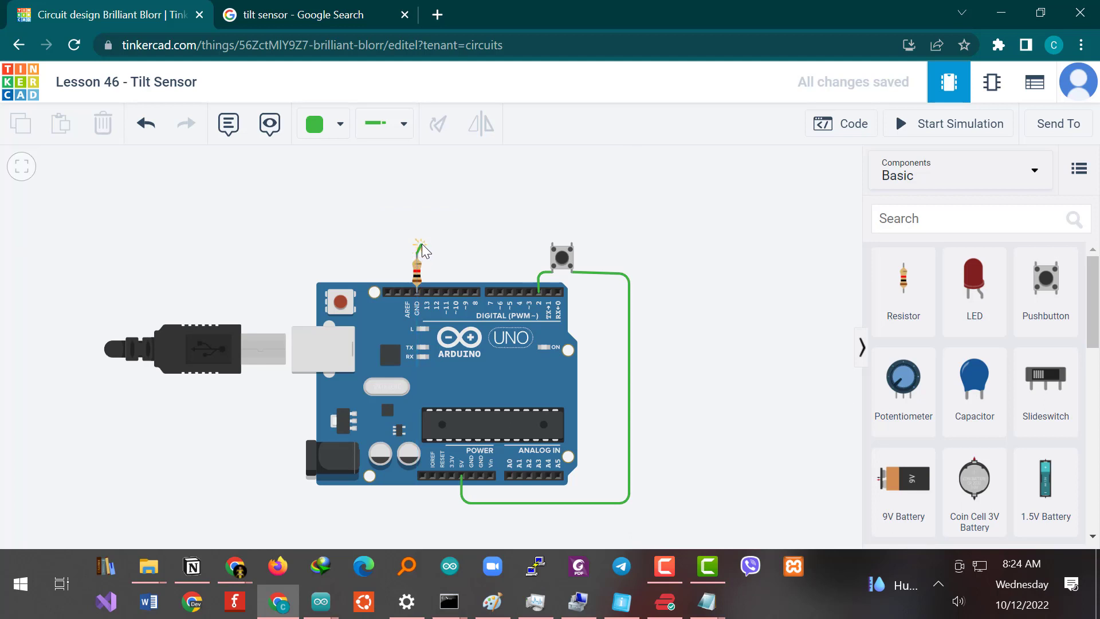
pyautogui.click(417, 244)
pyautogui.click(509, 247)
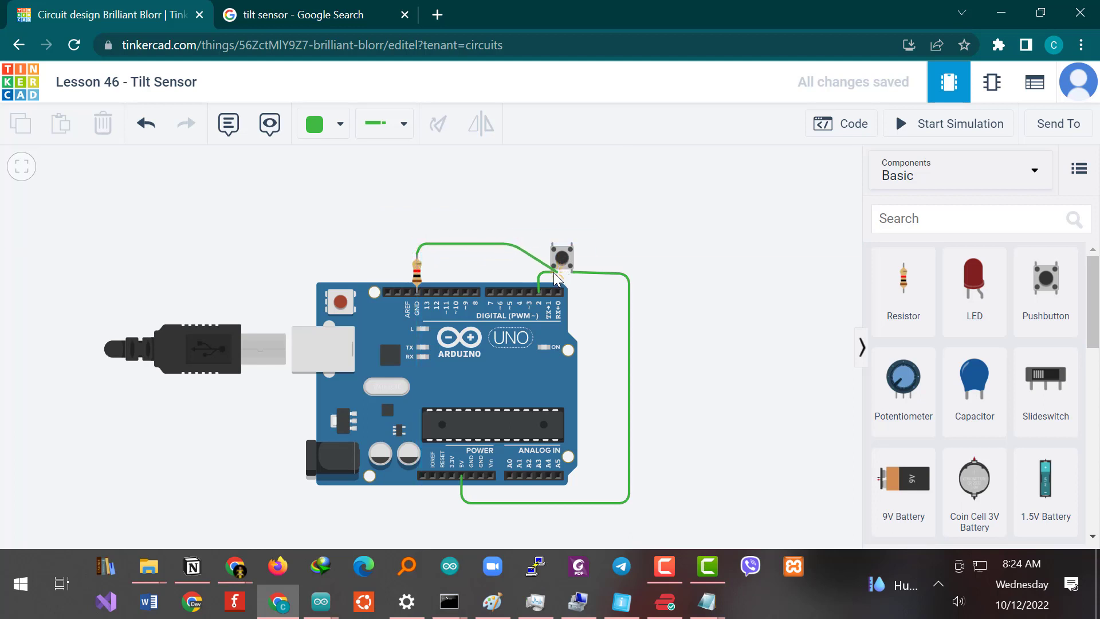
pyautogui.click(553, 272)
pyautogui.moveTo(553, 274); pyautogui.dragTo(552, 247)
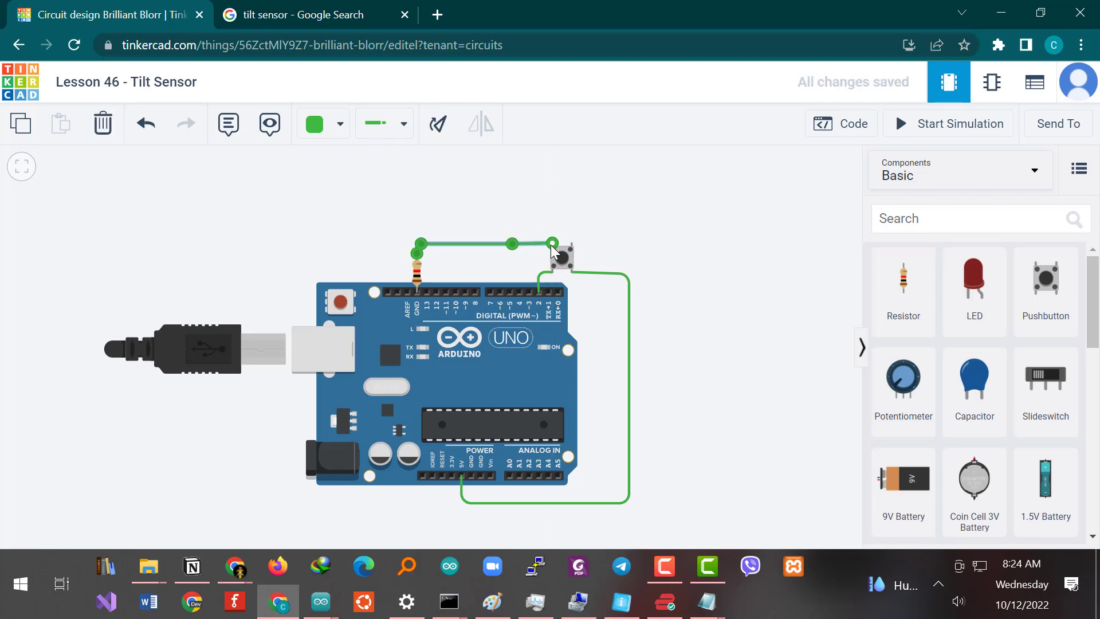
# Step: Colour the wire between resistor and pushbutton black and the 5V wire red
pyautogui.click(325, 139)
pyautogui.click(359, 179)
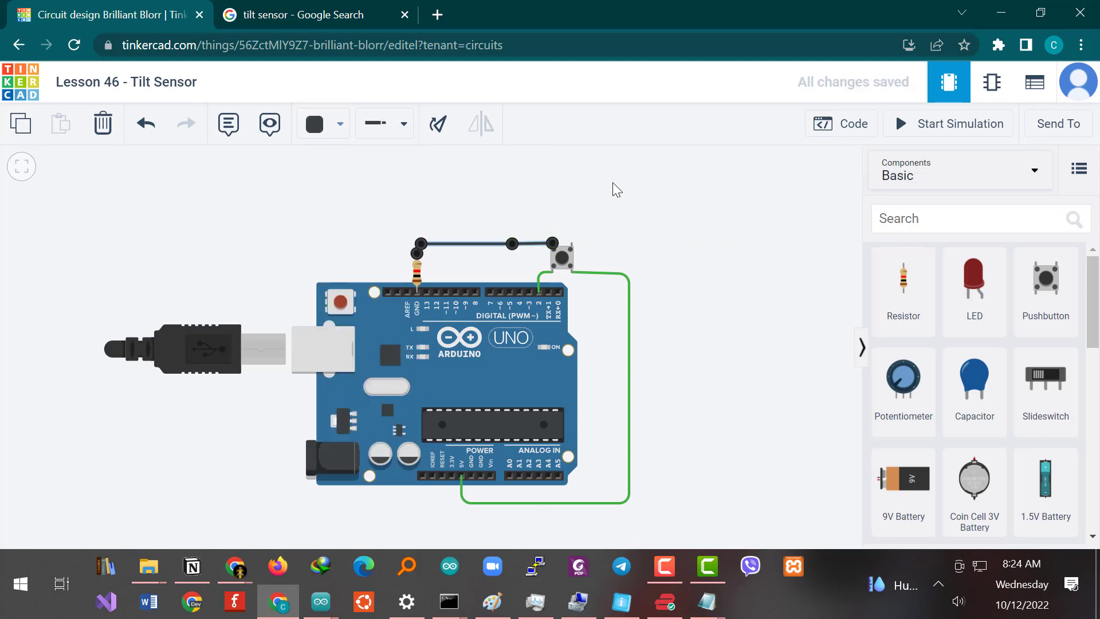
pyautogui.click(625, 190)
pyautogui.click(548, 273)
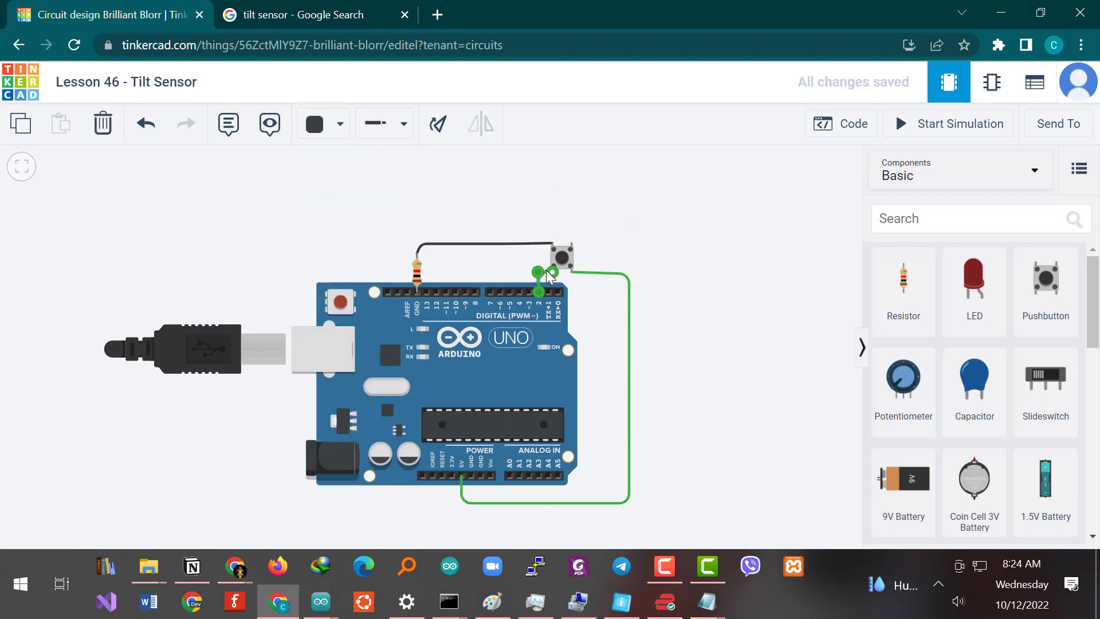
pyautogui.click(611, 278)
pyautogui.click(325, 124)
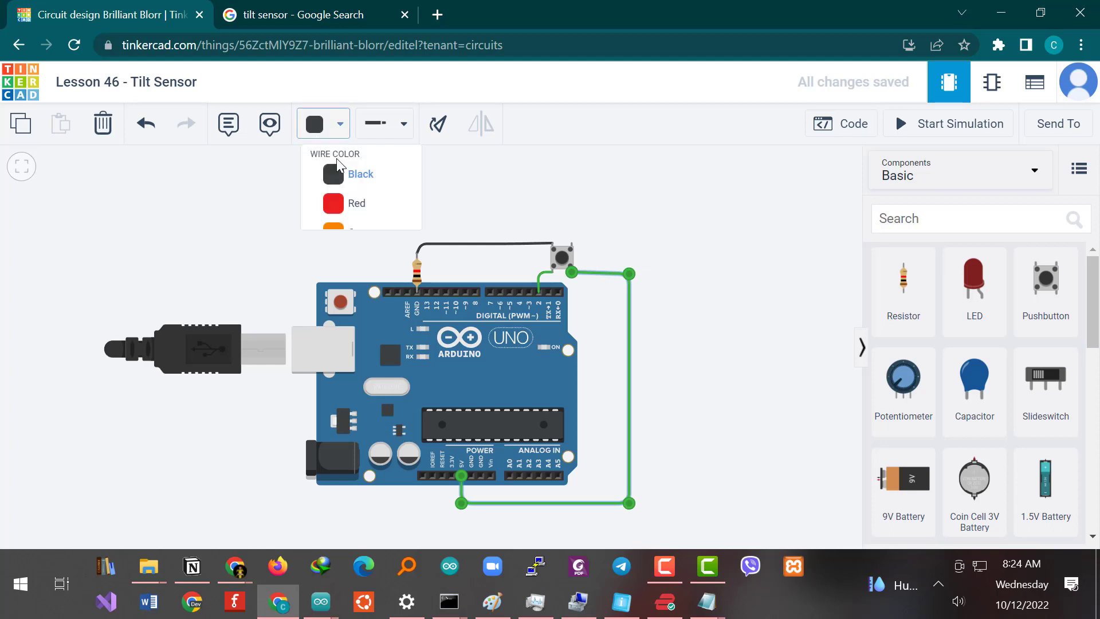
pyautogui.click(349, 209)
pyautogui.click(580, 196)
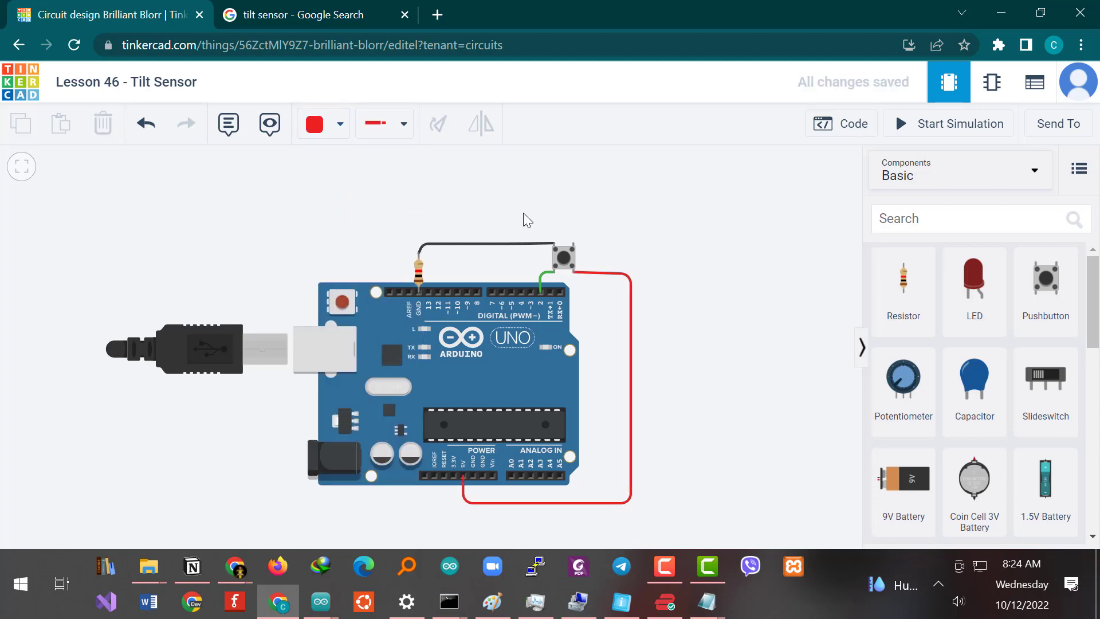
# Step: Examine the pushbutton's wiring to the resistor, digital pin 2 and 5V up close
pyautogui.click(504, 242)
pyautogui.click(583, 210)
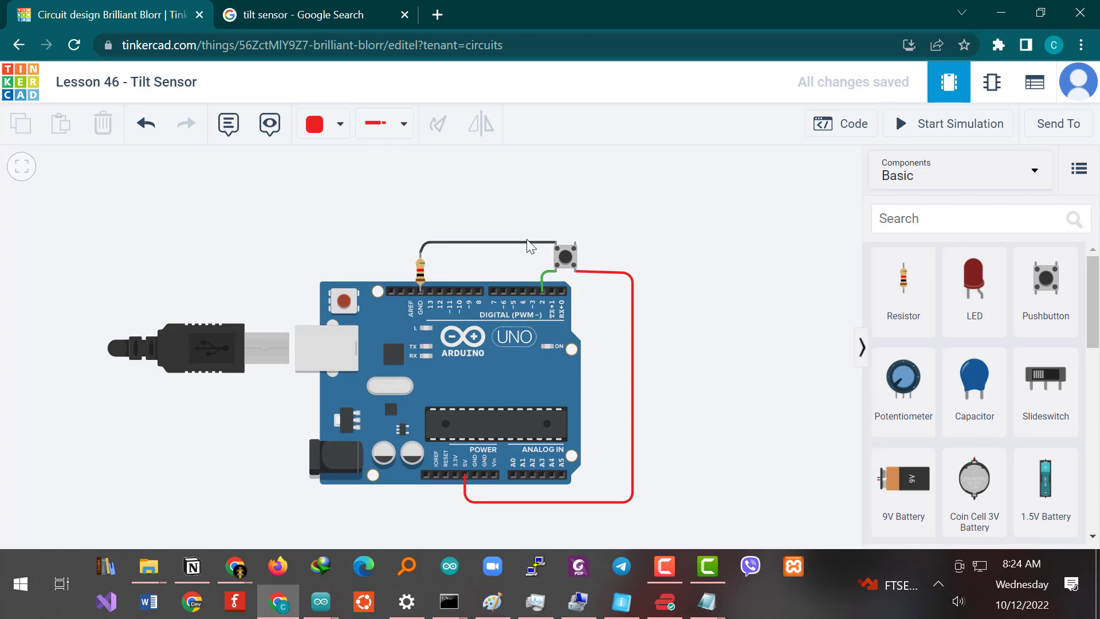
pyautogui.scroll(2, 657, 255)
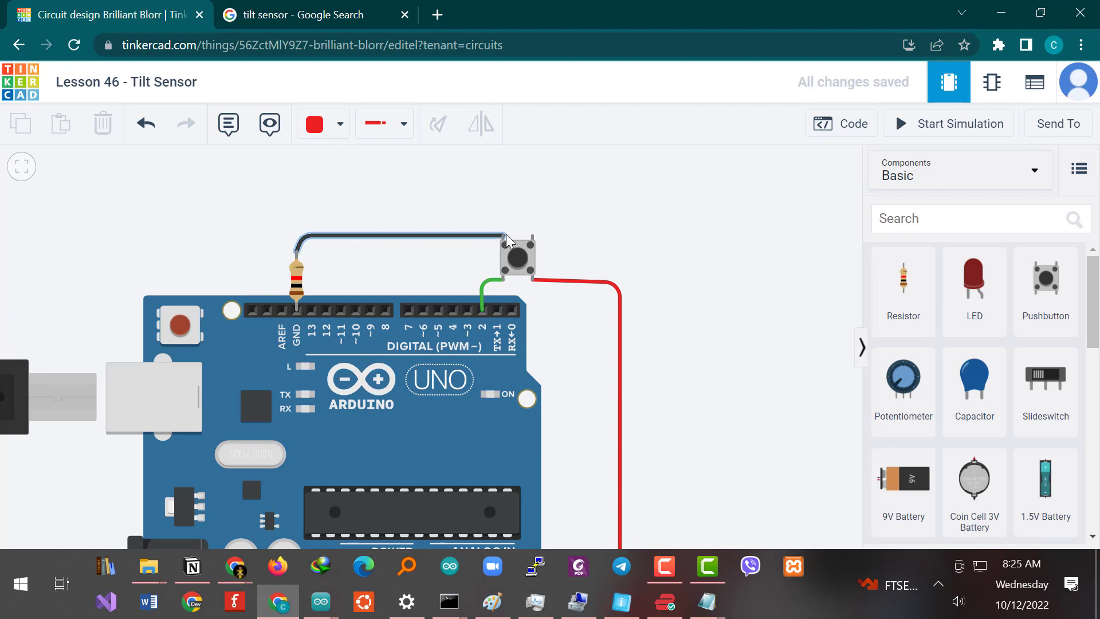
pyautogui.scroll(-2, 666, 260)
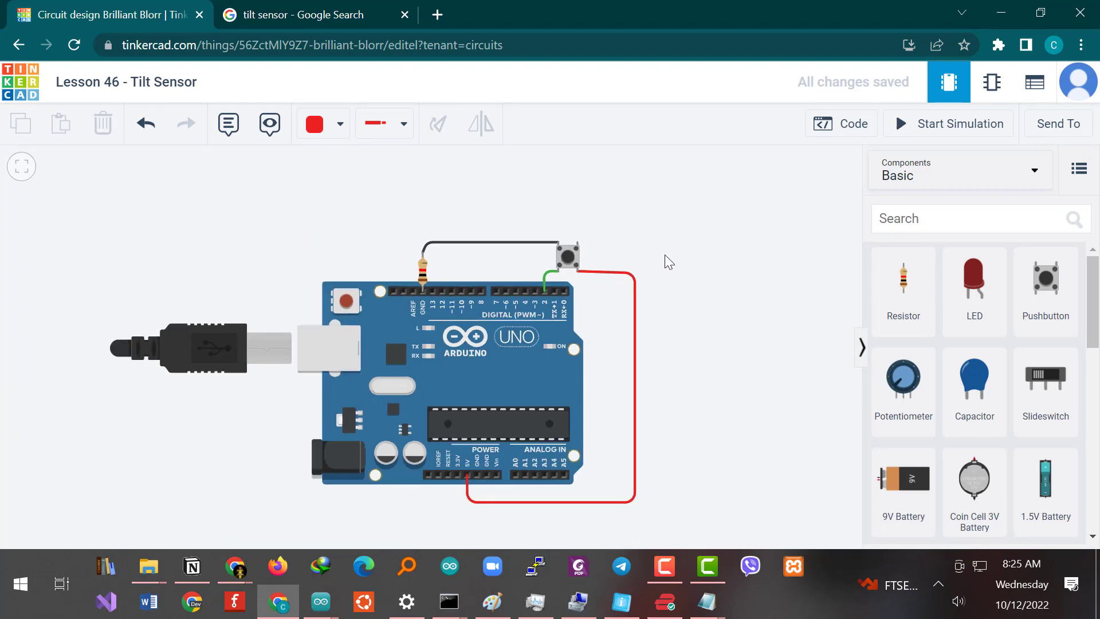
pyautogui.moveTo(672, 265); pyautogui.dragTo(692, 285)
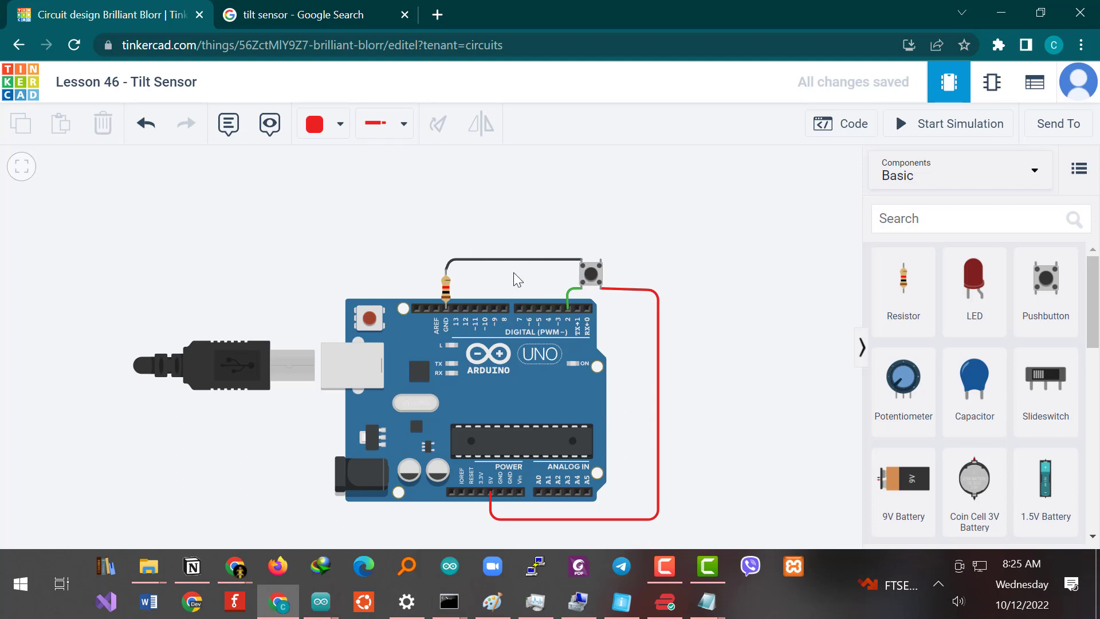
pyautogui.scroll(2, 516, 278)
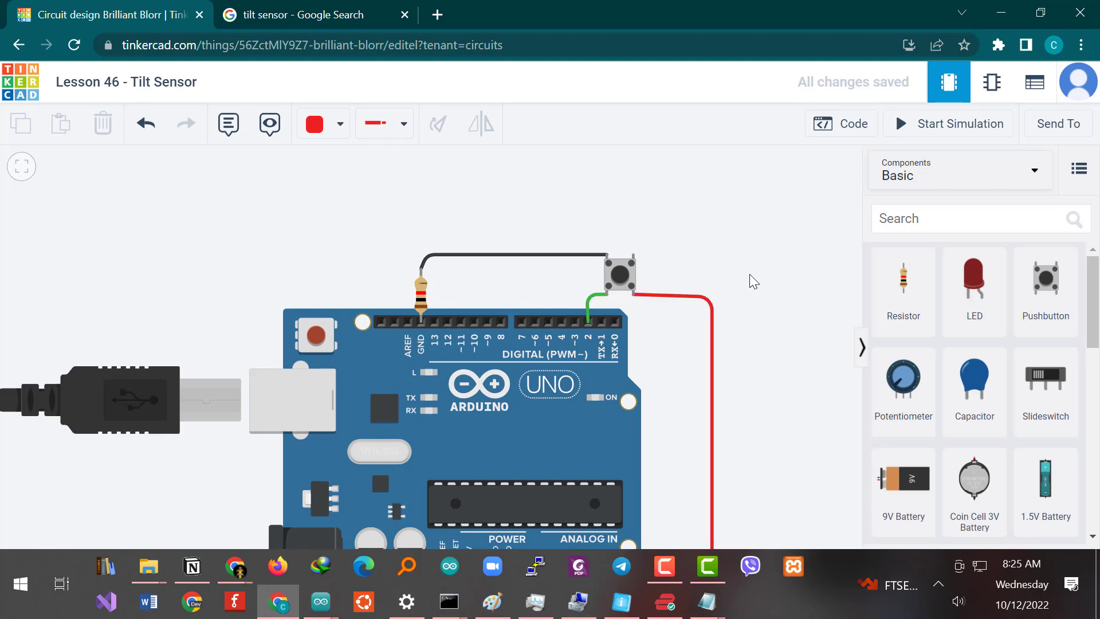
pyautogui.scroll(2, 749, 270)
pyautogui.scroll(1, 749, 270)
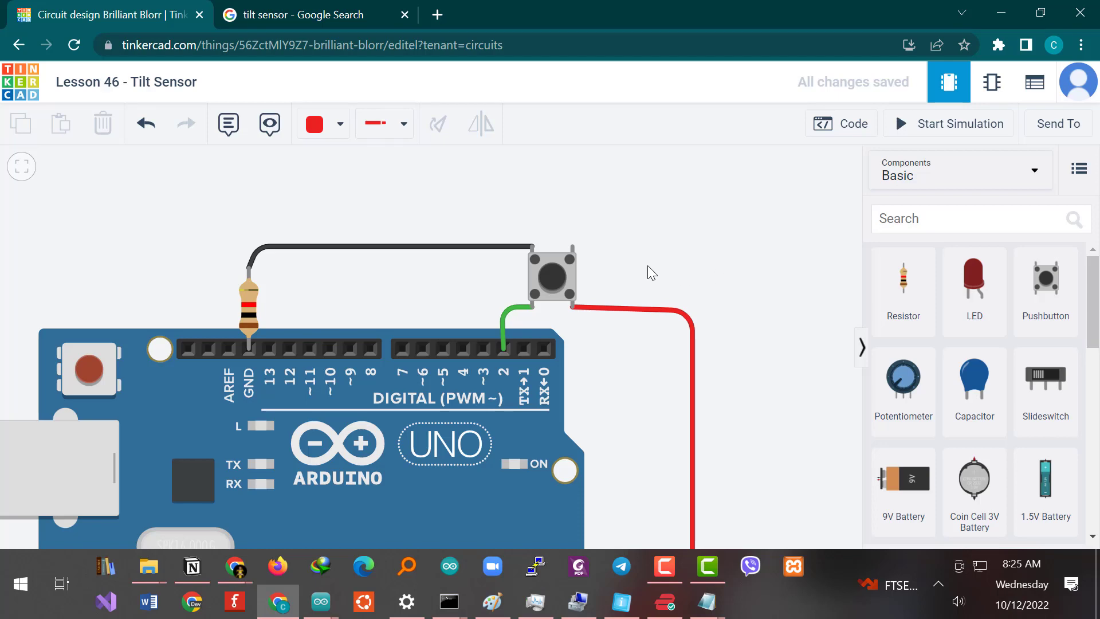
pyautogui.moveTo(648, 266); pyautogui.dragTo(593, 266)
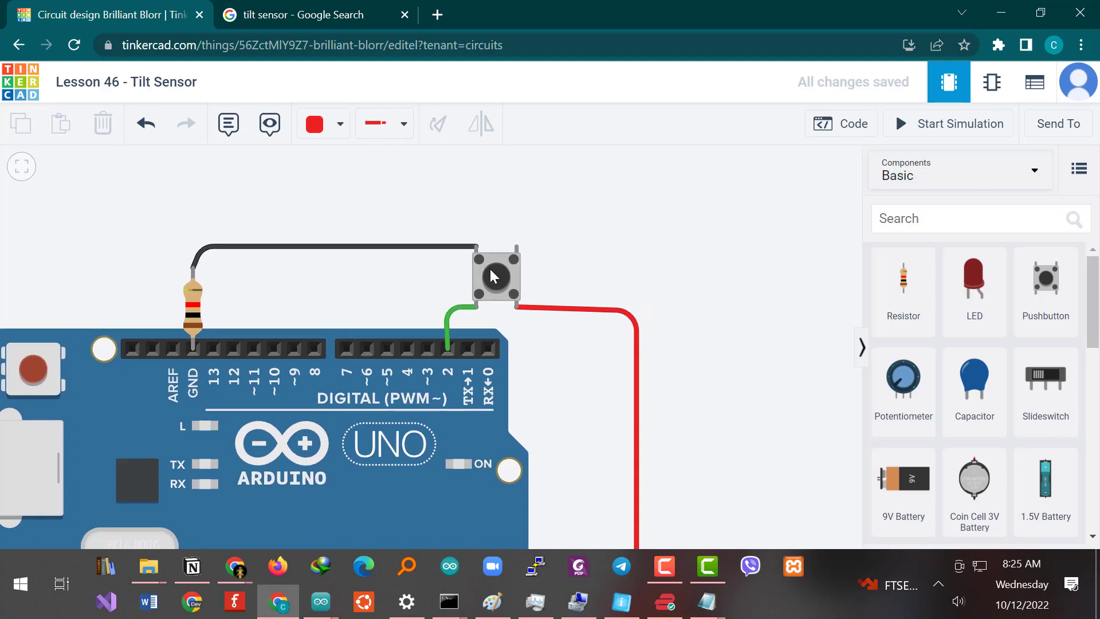
# Step: Search the components for TILT and place the two-pin Tilt Sensor beside the pushbutton
pyautogui.click(892, 224)
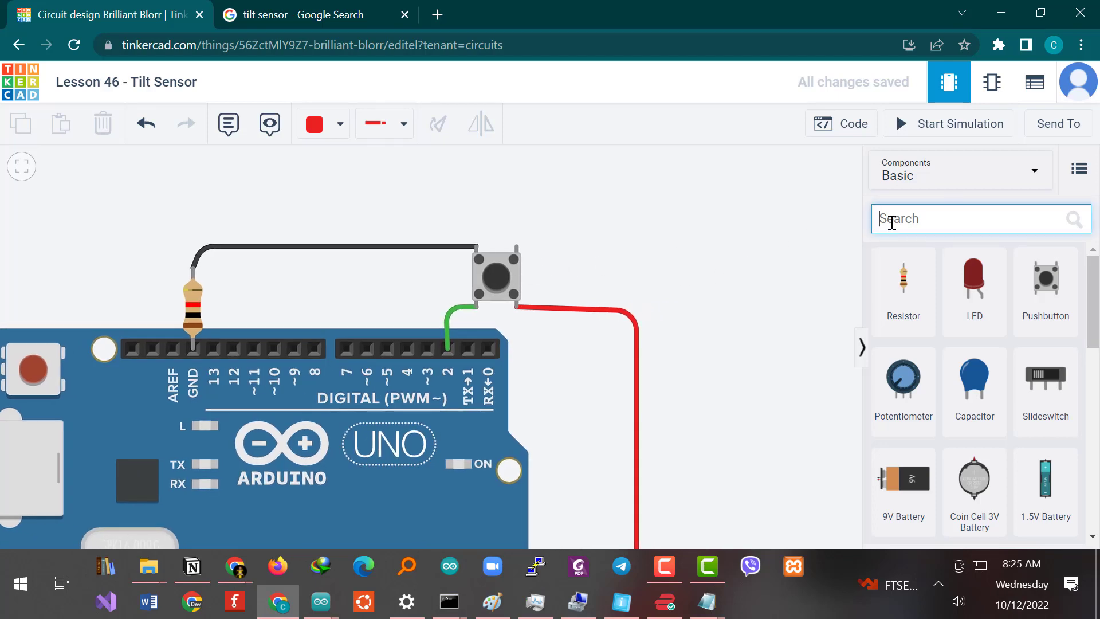
pyautogui.write('TILT')
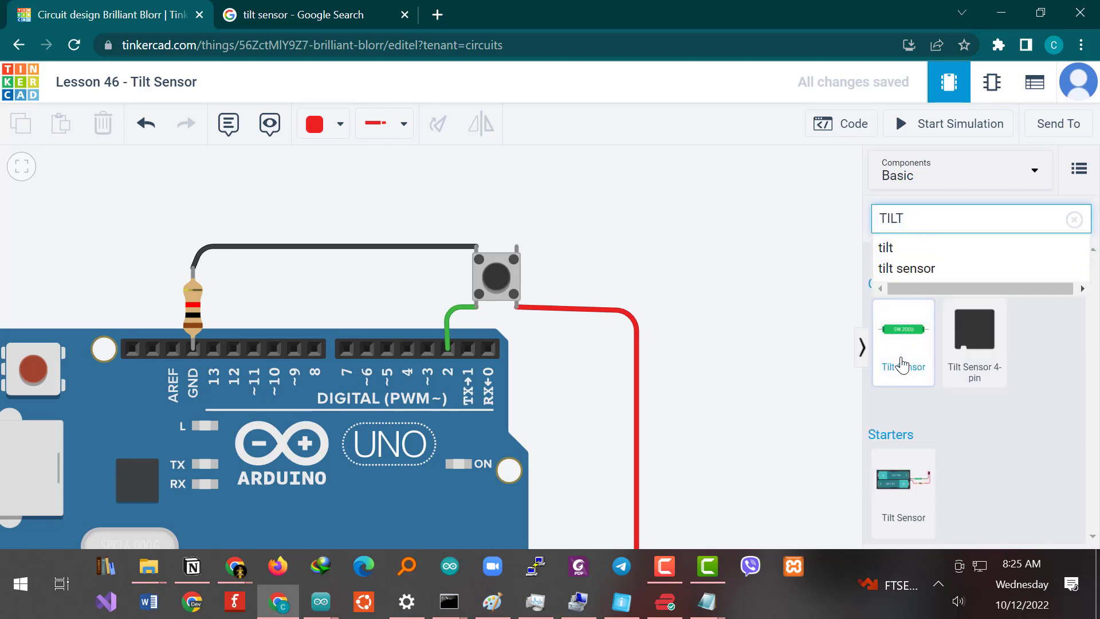
pyautogui.moveTo(901, 360); pyautogui.dragTo(617, 245)
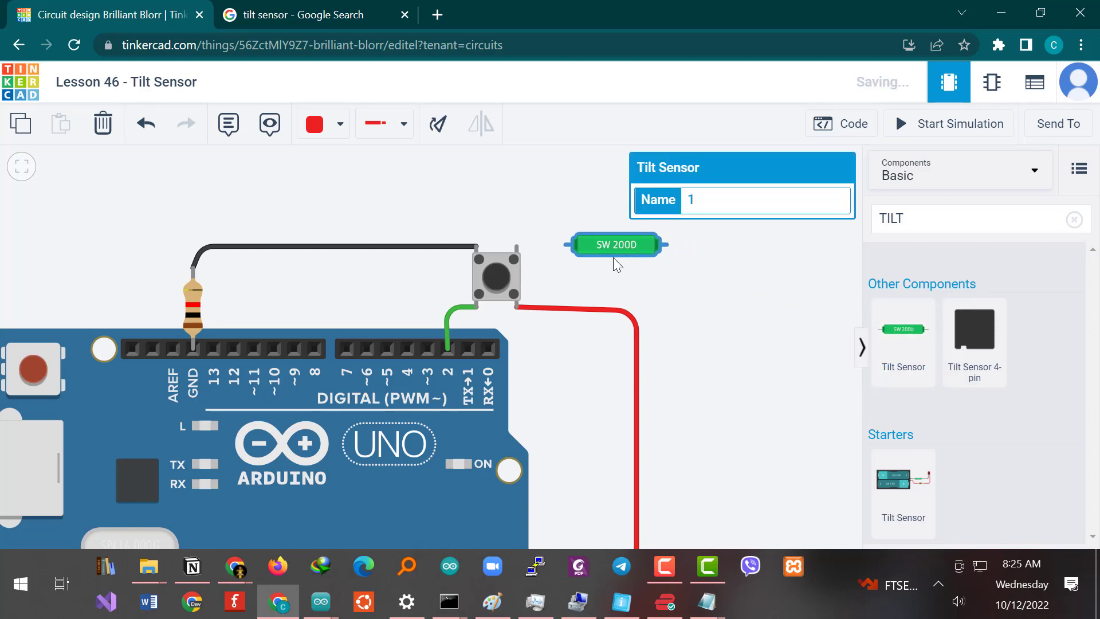
pyautogui.click(618, 272)
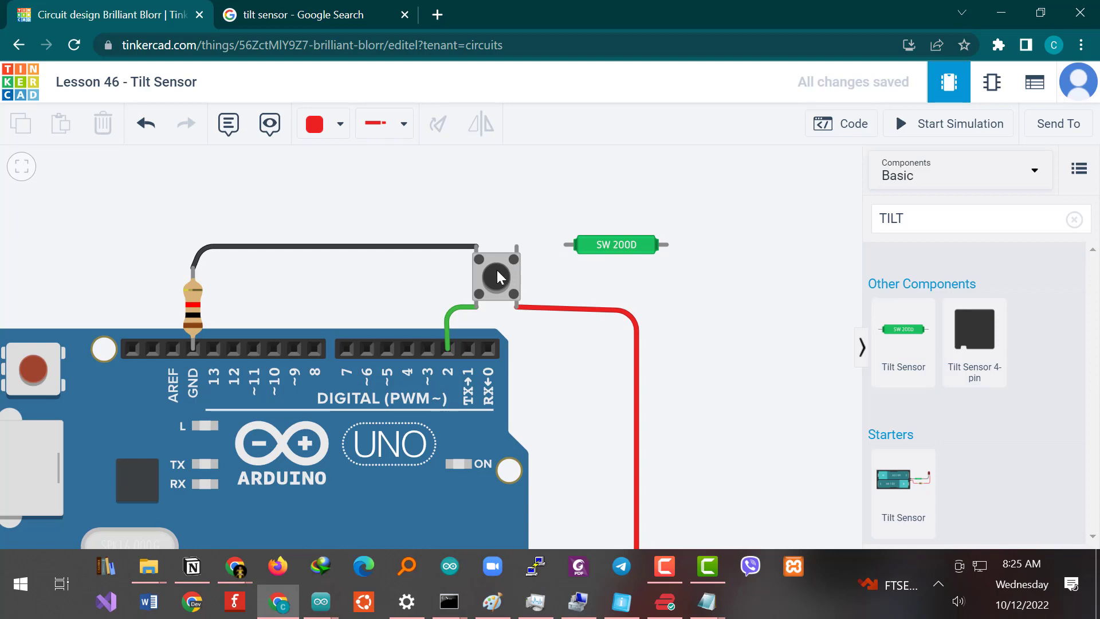
# Step: Move the red wire's pushbutton end to the tilt sensor's right terminal, and the green and black wires' ends to its left terminal
pyautogui.click(518, 308)
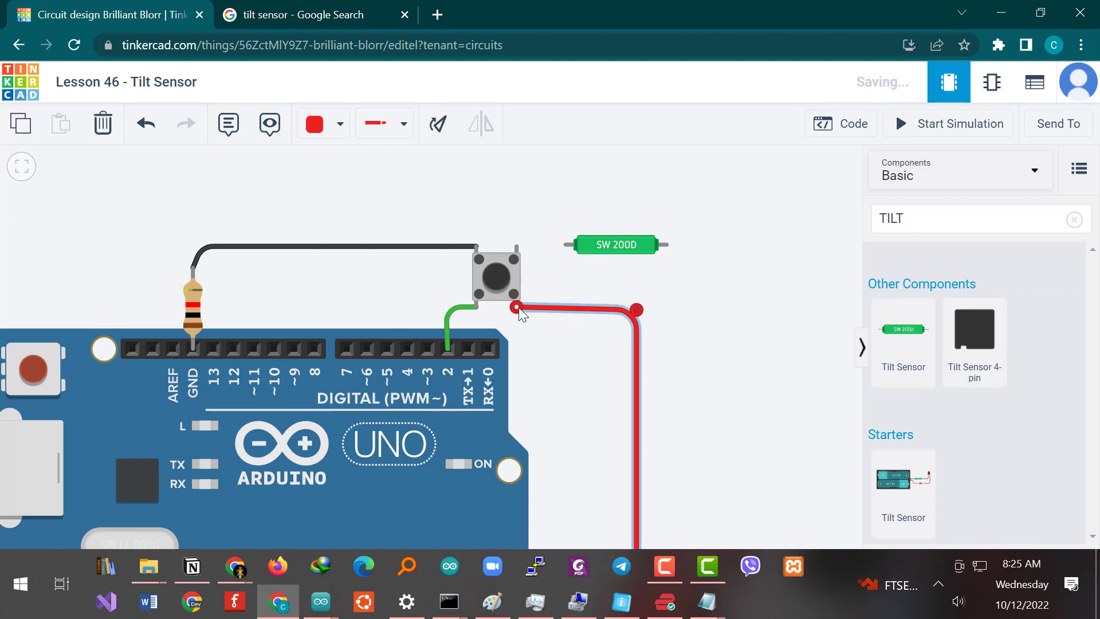
pyautogui.moveTo(516, 307); pyautogui.dragTo(669, 251)
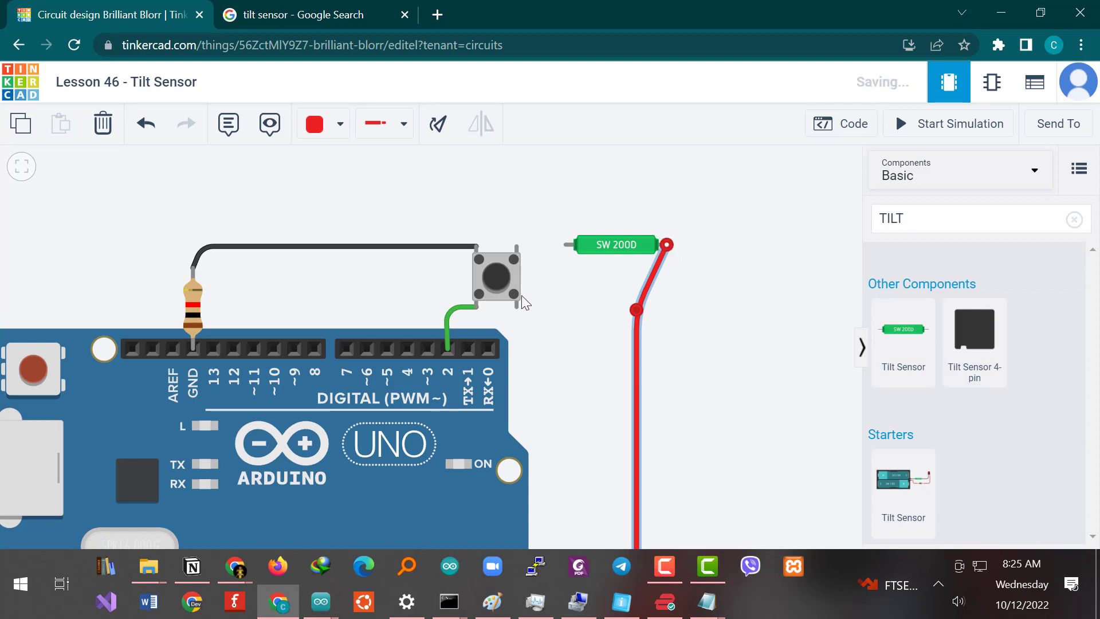
pyautogui.click(463, 307)
pyautogui.moveTo(474, 307); pyautogui.dragTo(560, 247)
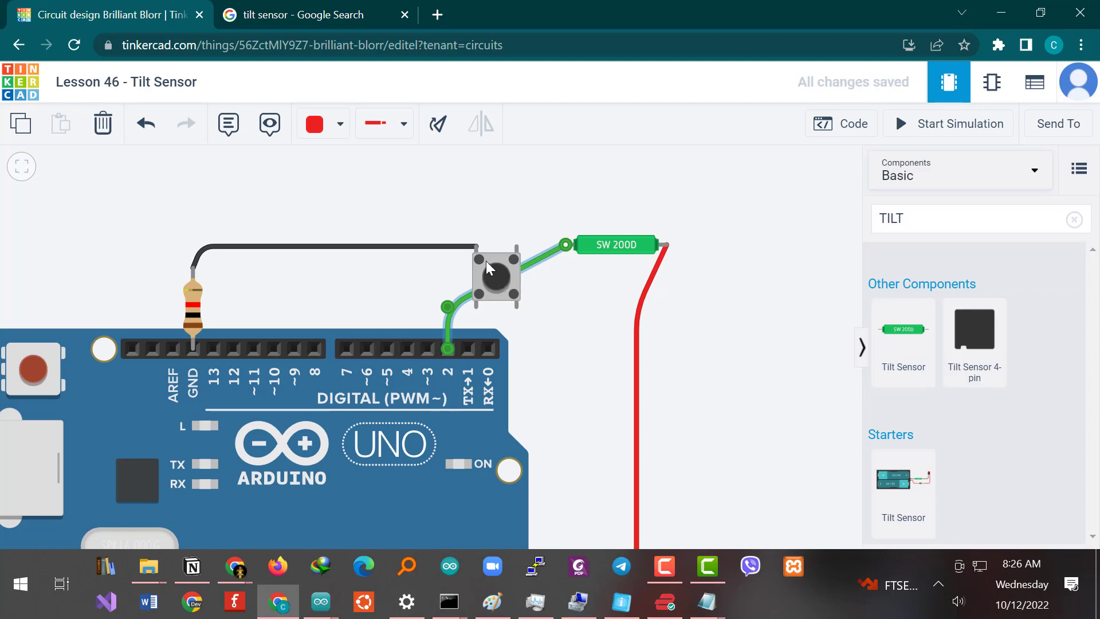
pyautogui.click(445, 244)
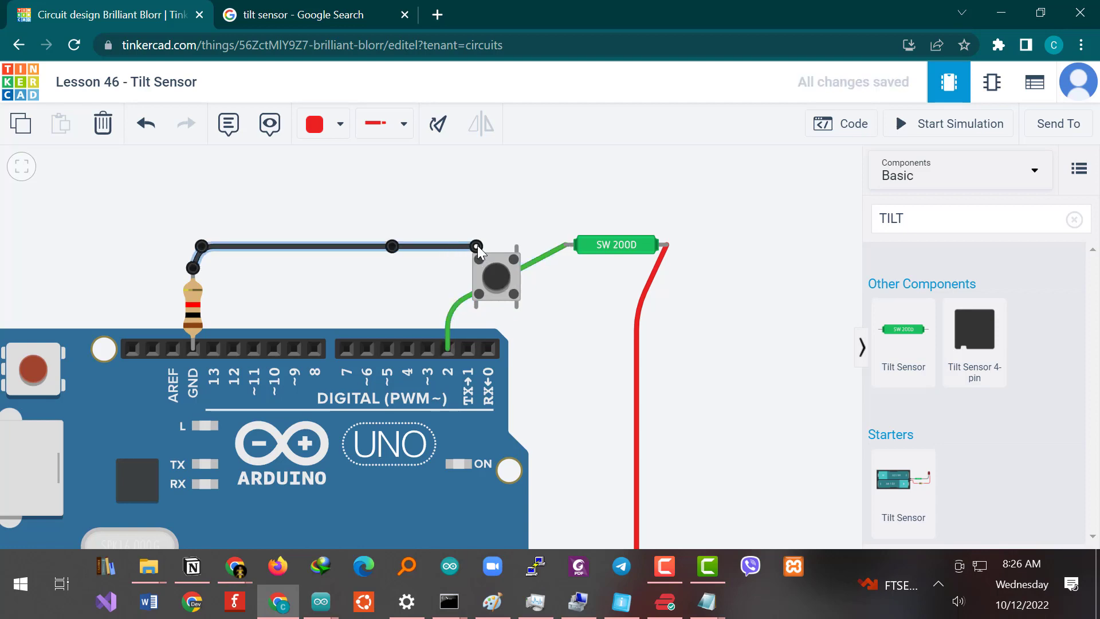
pyautogui.moveTo(477, 245); pyautogui.dragTo(566, 245)
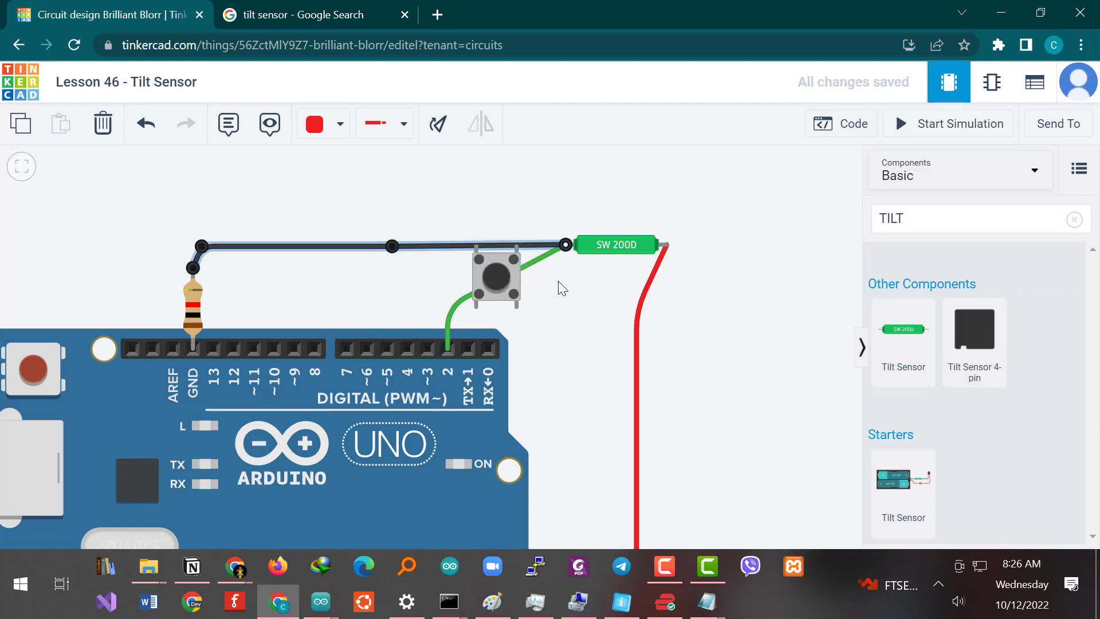
# Step: Delete the green wire from digital pin 2 and the pushbutton
pyautogui.click(514, 274)
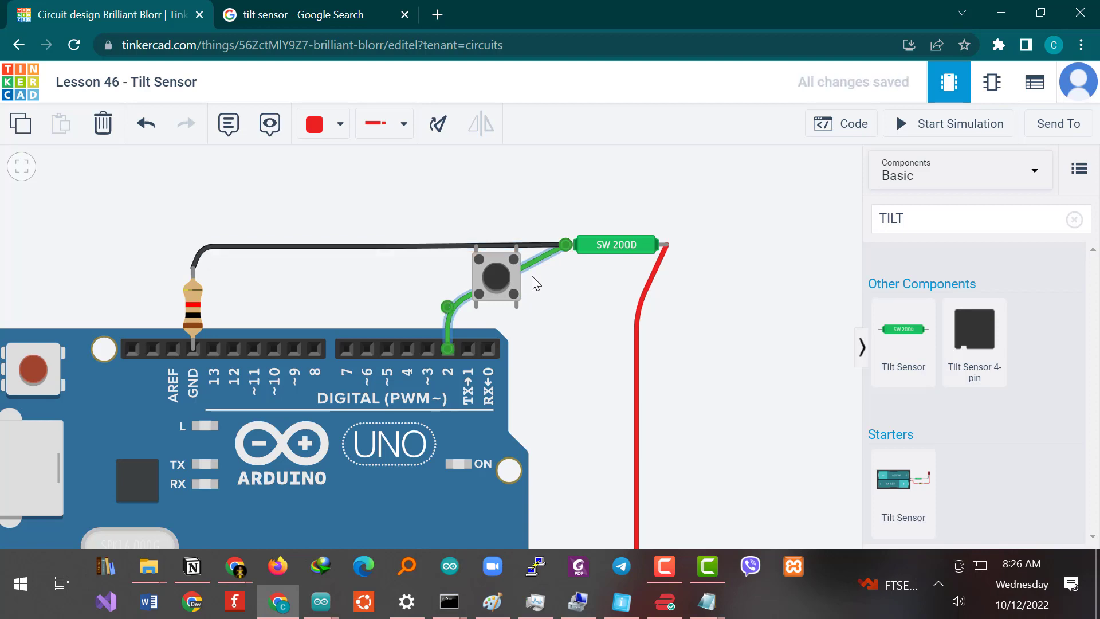
pyautogui.press('Delete')
pyautogui.click(505, 287)
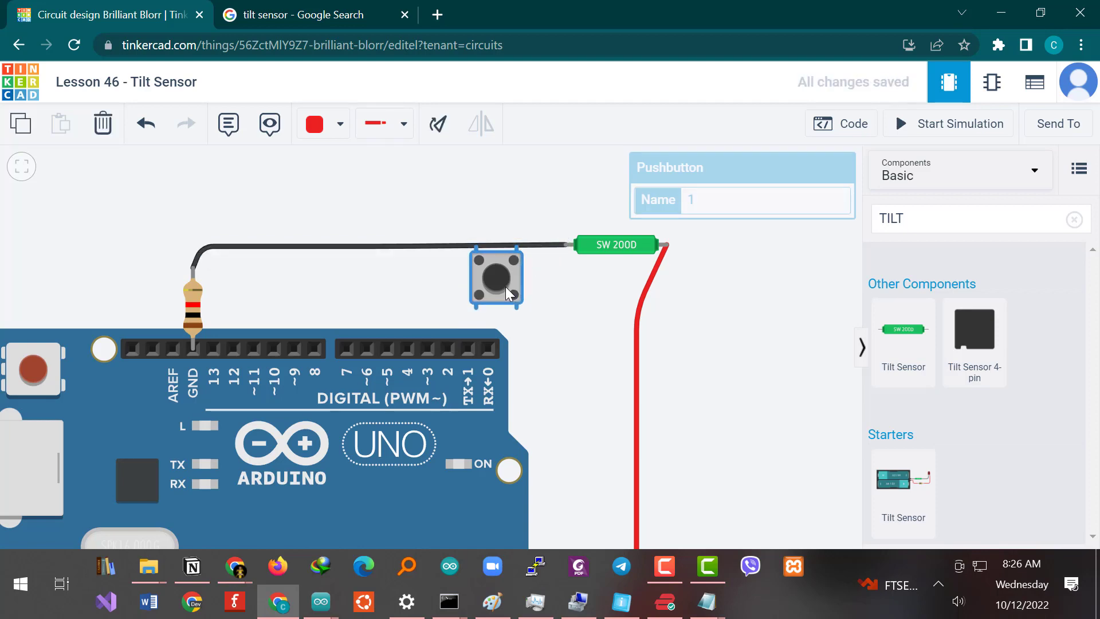
pyautogui.press('Delete')
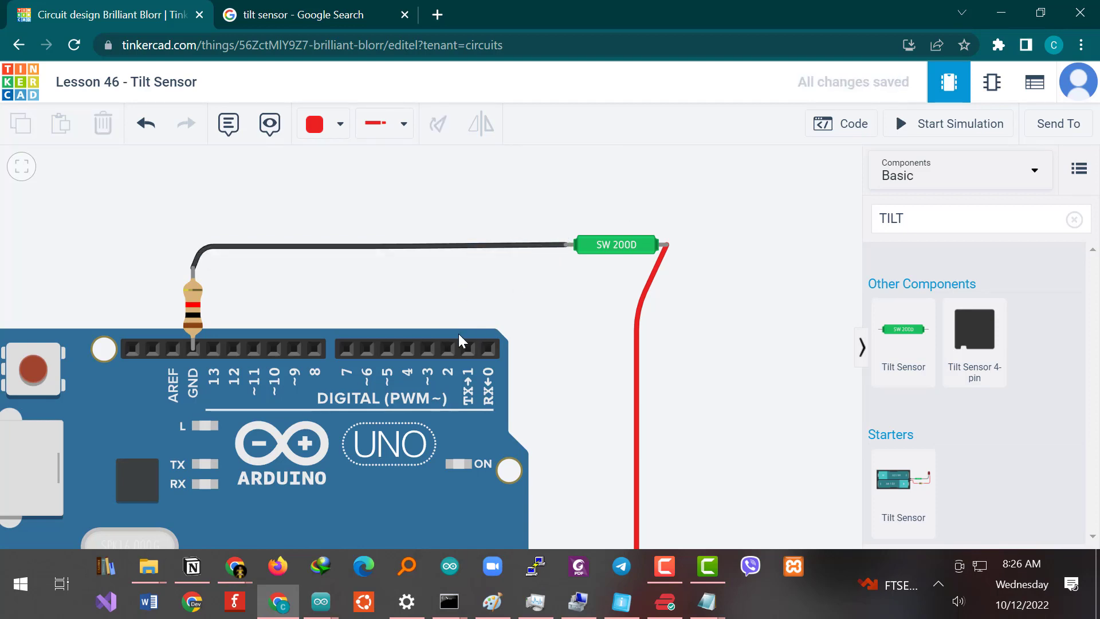
# Step: Wire digital pin 2 to the tilt sensor's left terminal with one bend and shift the sensor left, closer above the Arduino
pyautogui.click(446, 349)
pyautogui.click(446, 287)
pyautogui.click(567, 247)
pyautogui.moveTo(615, 247); pyautogui.dragTo(551, 249)
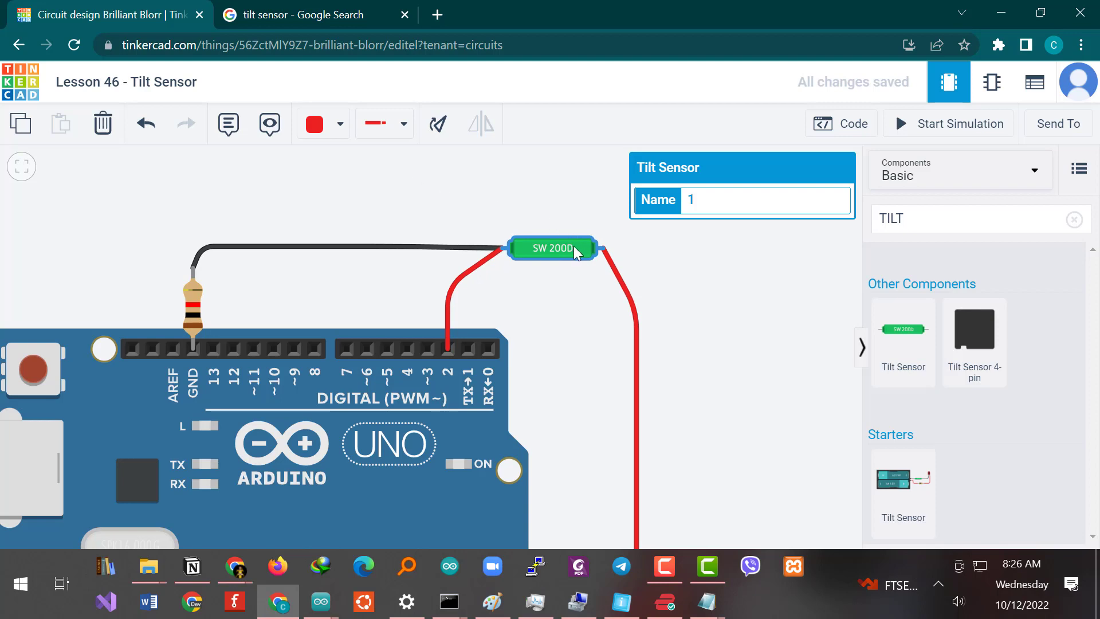
# Step: Show the Arduino's code, check the sketch's pin 2 input and serial print lines, and clear the Serial Monitor
pyautogui.click(688, 254)
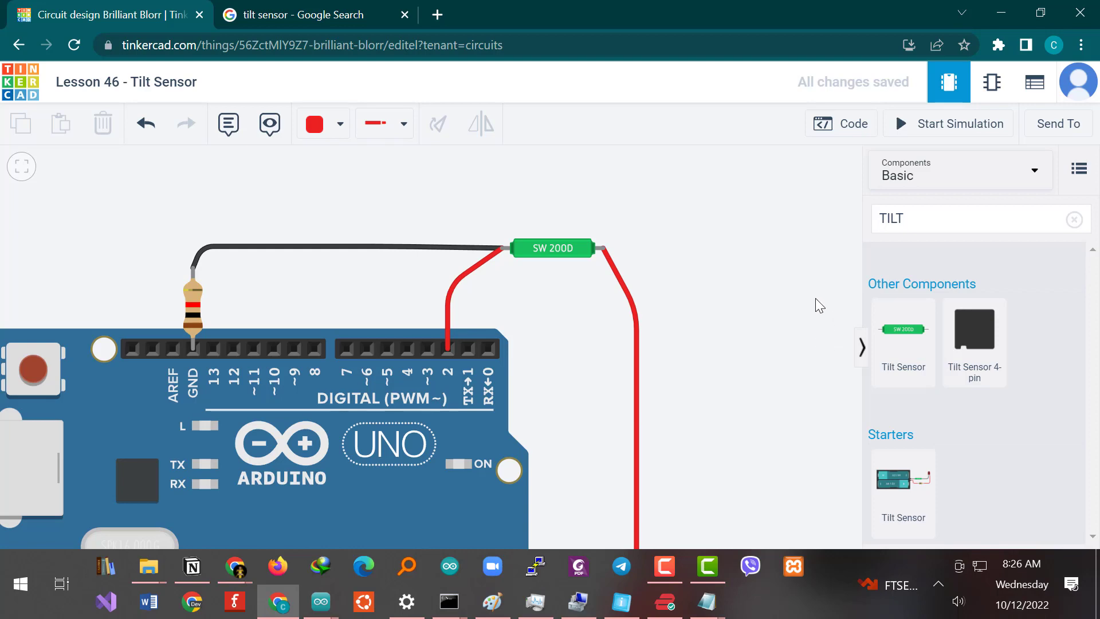
pyautogui.click(853, 125)
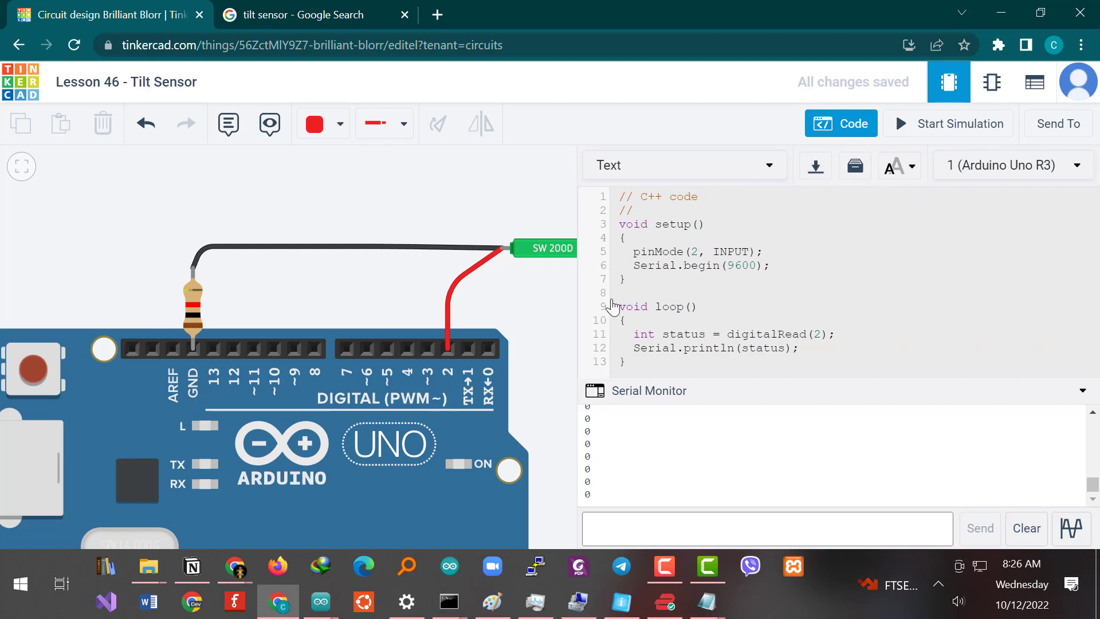
pyautogui.click(699, 252)
pyautogui.click(773, 341)
pyautogui.click(1007, 528)
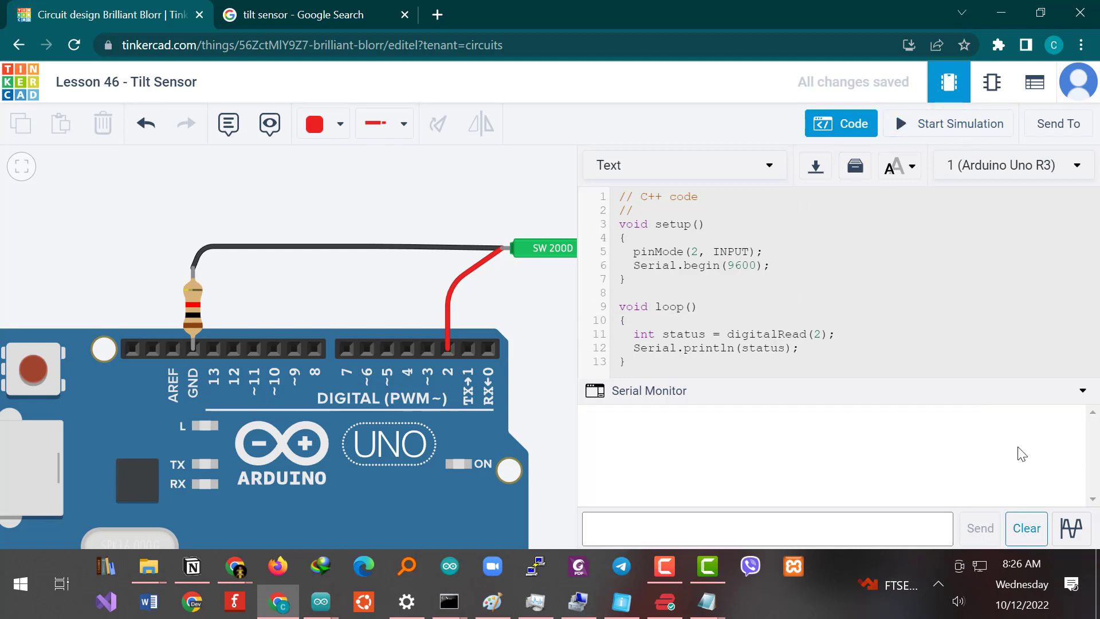
# Step: Start the simulation and slide the tilt sensor's ball to the right end of its track
pyautogui.click(961, 124)
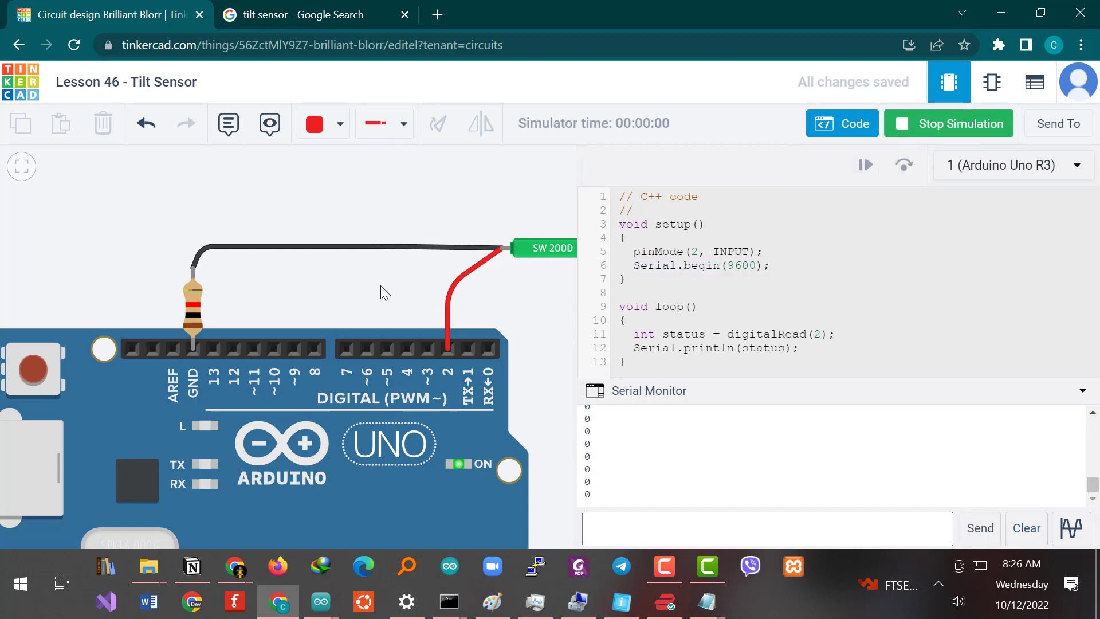
pyautogui.moveTo(381, 288); pyautogui.dragTo(264, 263)
pyautogui.click(428, 228)
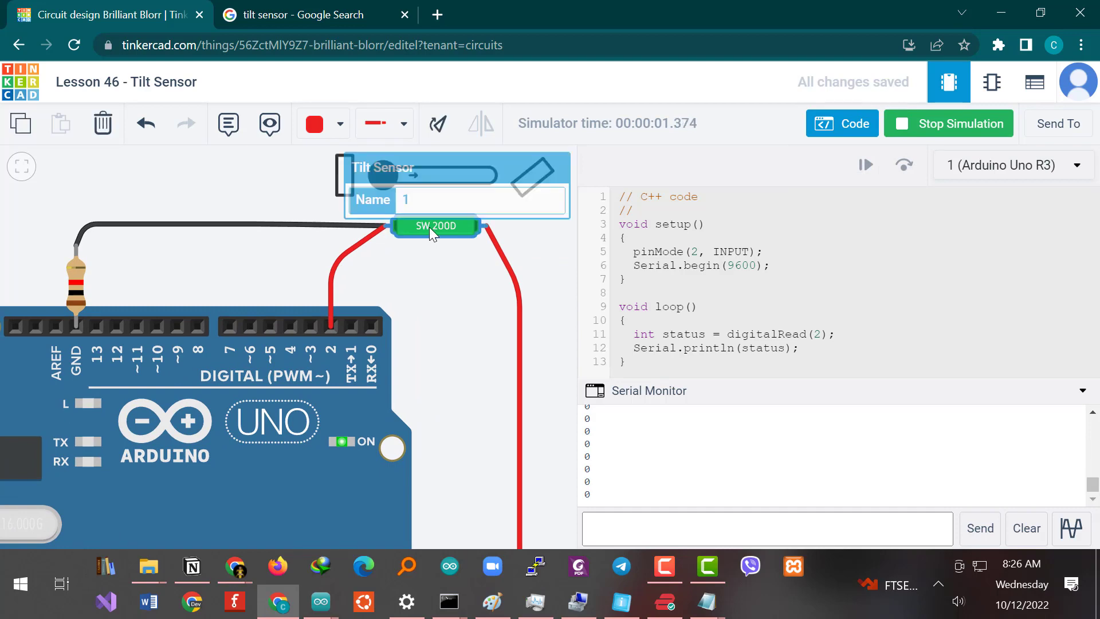
pyautogui.moveTo(431, 241); pyautogui.dragTo(445, 390)
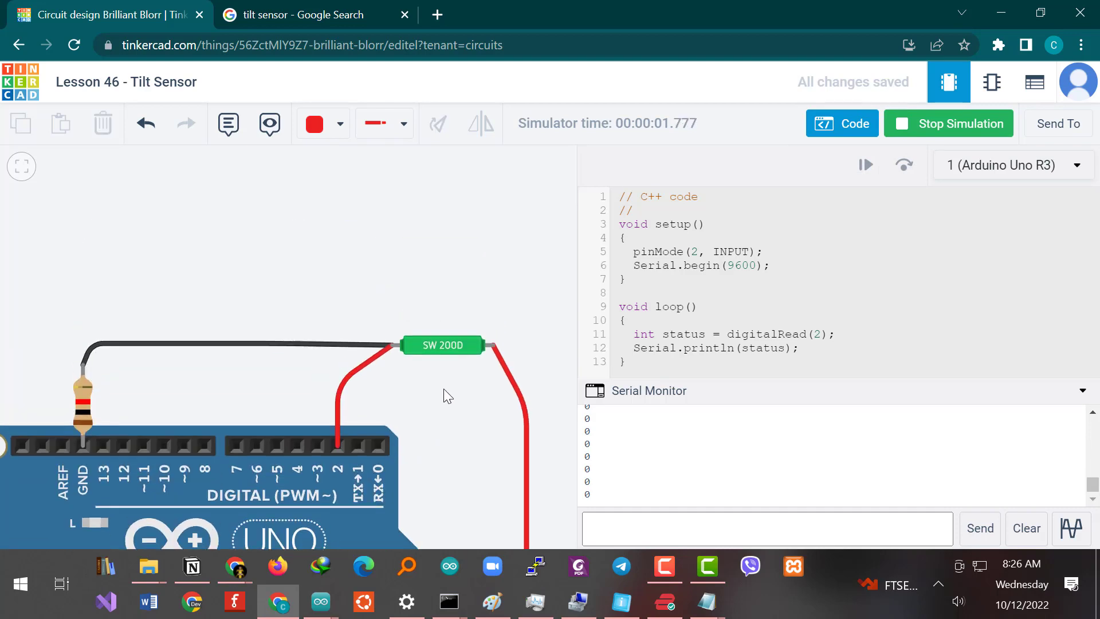
pyautogui.click(445, 345)
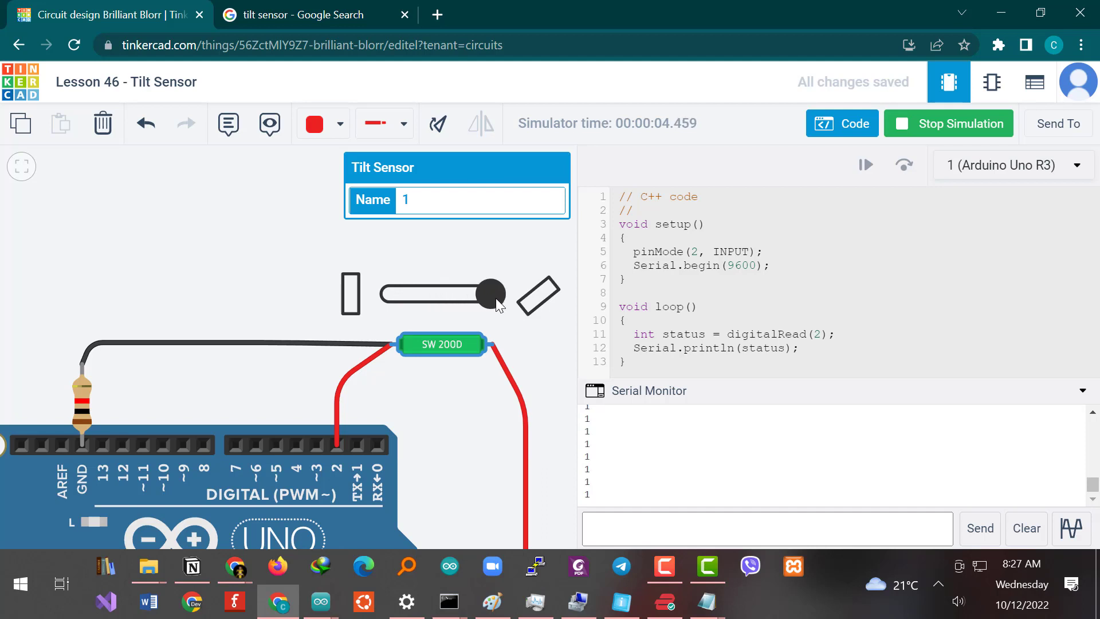
pyautogui.moveTo(479, 296); pyautogui.dragTo(500, 304)
pyautogui.moveTo(491, 299)
pyautogui.mouseDown()
pyautogui.moveTo(377, 298)
pyautogui.moveTo(517, 297)
pyautogui.moveTo(382, 296)
pyautogui.moveTo(499, 295)
pyautogui.mouseUp()
# Step: Recheck the tilt sensor's ball control against the Serial Monitor in the running simulation, and deselect the sensor
pyautogui.moveTo(469, 392); pyautogui.dragTo(432, 362)
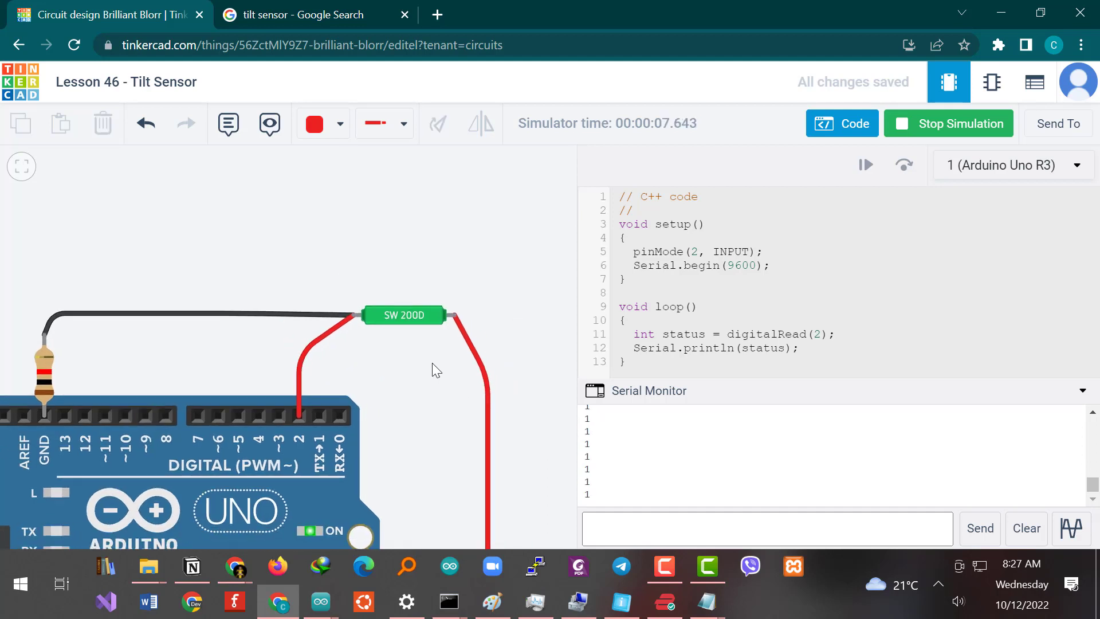
pyautogui.click(414, 317)
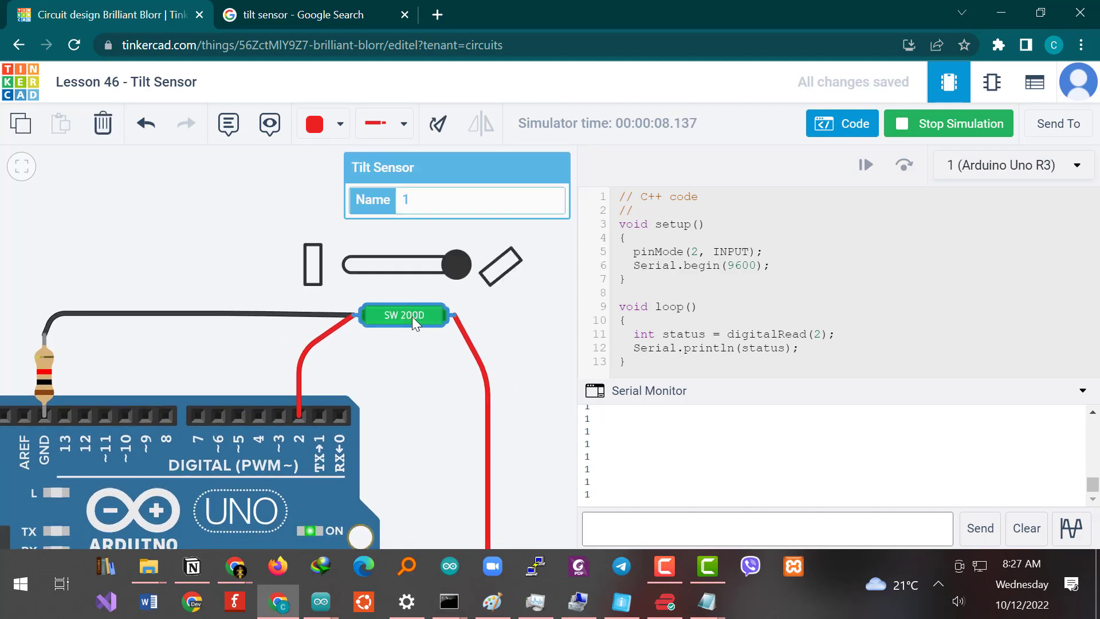
pyautogui.moveTo(458, 258)
pyautogui.mouseDown()
pyautogui.moveTo(329, 264)
pyautogui.moveTo(464, 265)
pyautogui.mouseUp()
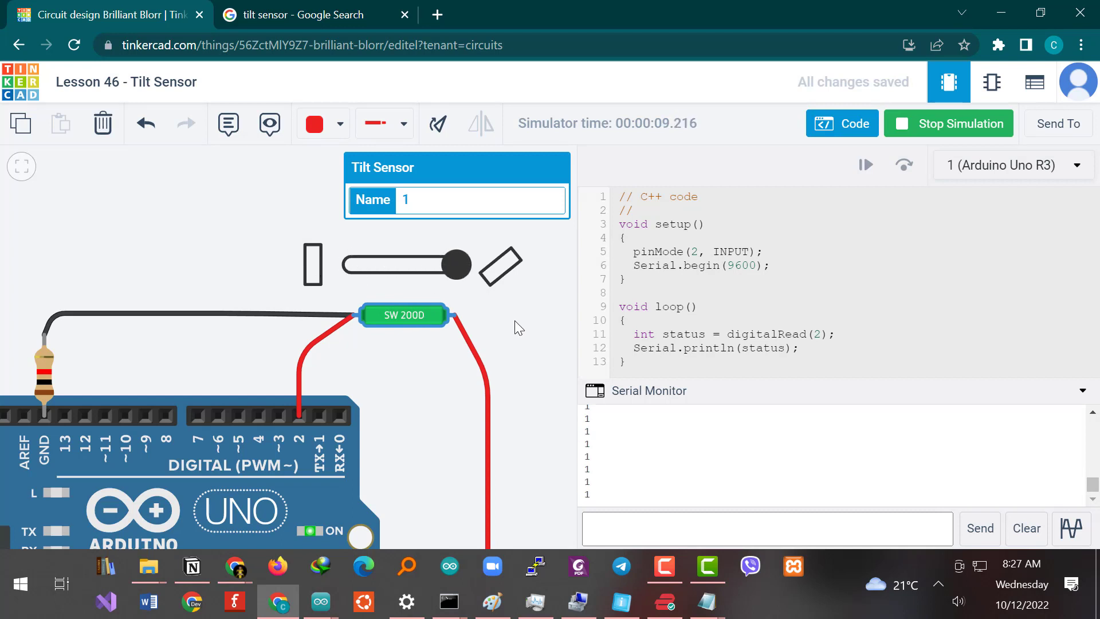
pyautogui.click(515, 321)
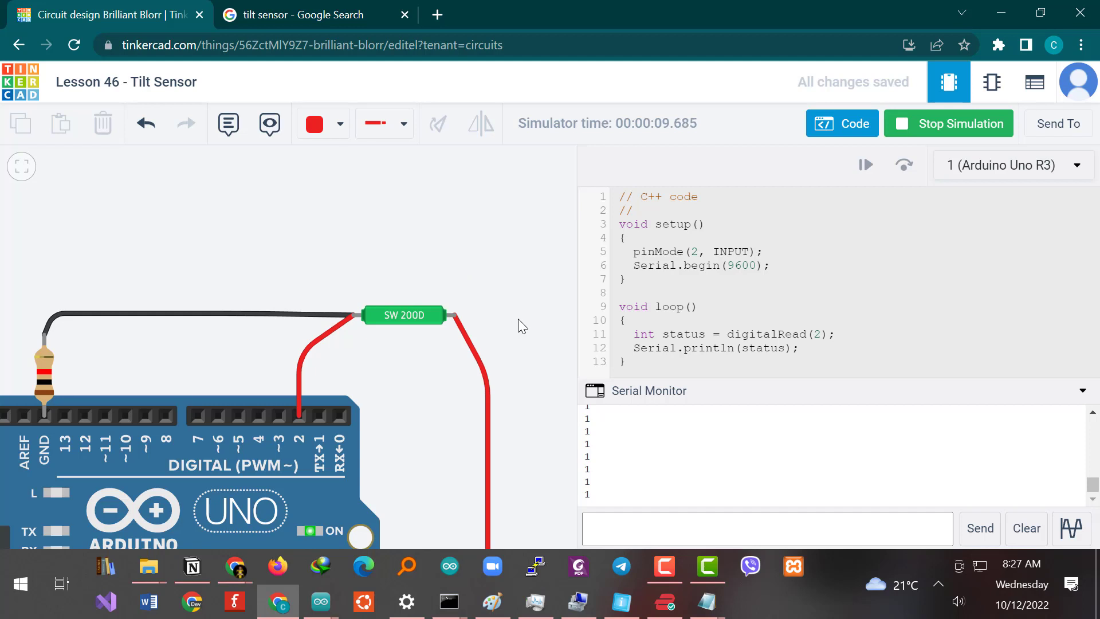
pyautogui.scroll(-1, 519, 318)
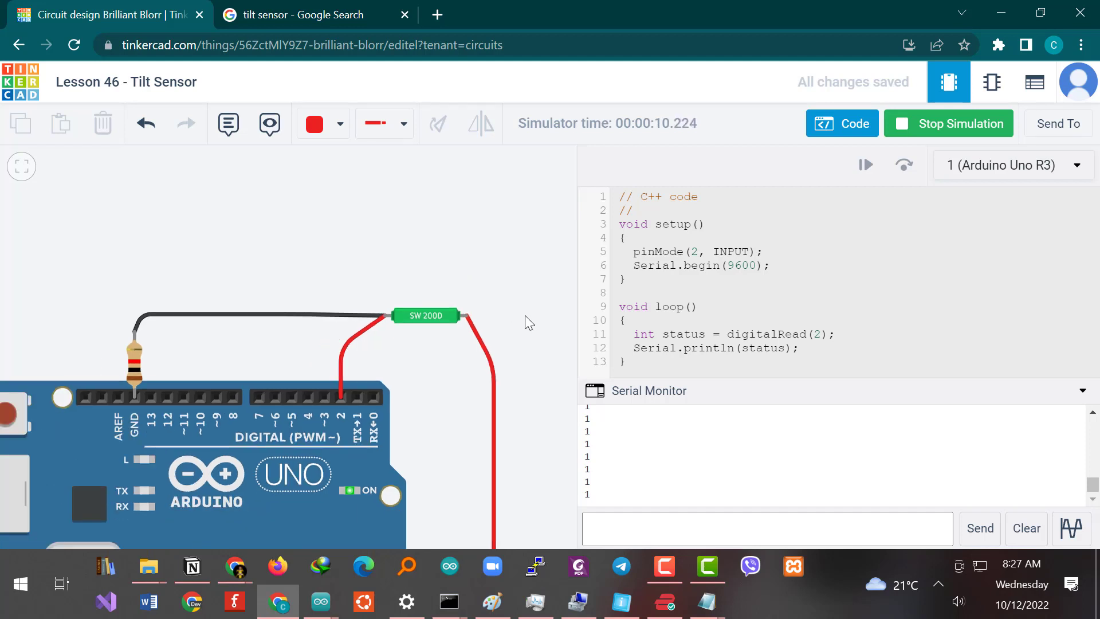